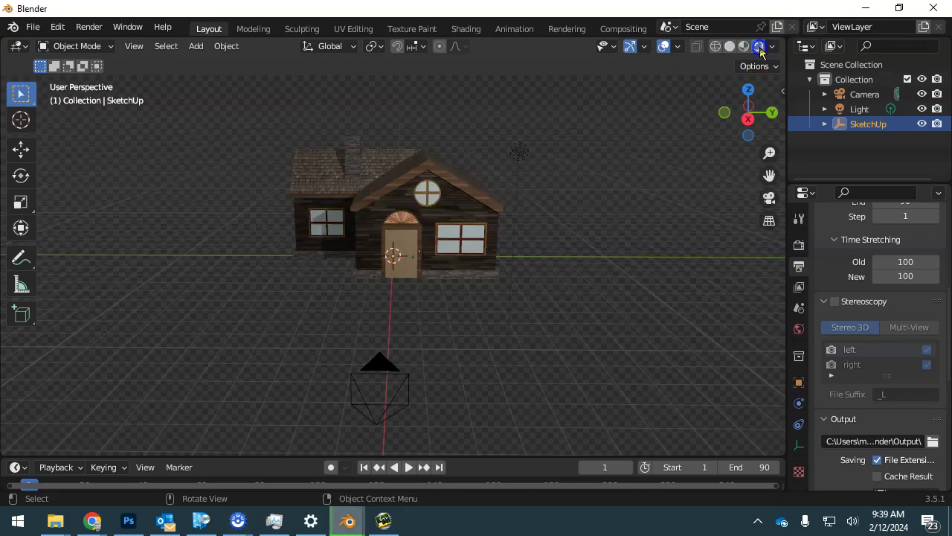
- Raise the world background strength to 3.100 to brighten the house scene
middle_drag(566, 226, 314, 221)
middle_drag(585, 200, 374, 221)
middle_drag(570, 208, 375, 206)
scroll(376, 206, up, 3)
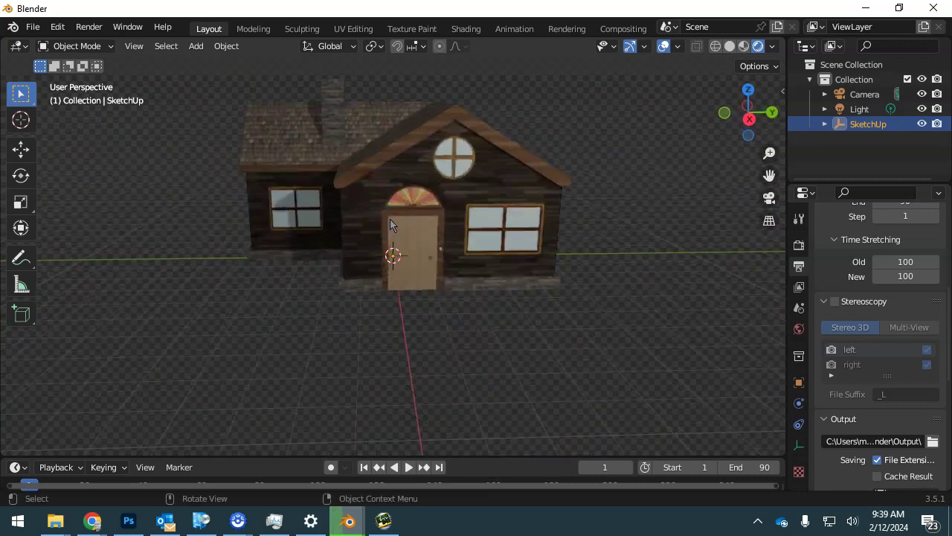
click(799, 330)
drag(901, 361, 931, 360)
drag(436, 239, 902, 361)
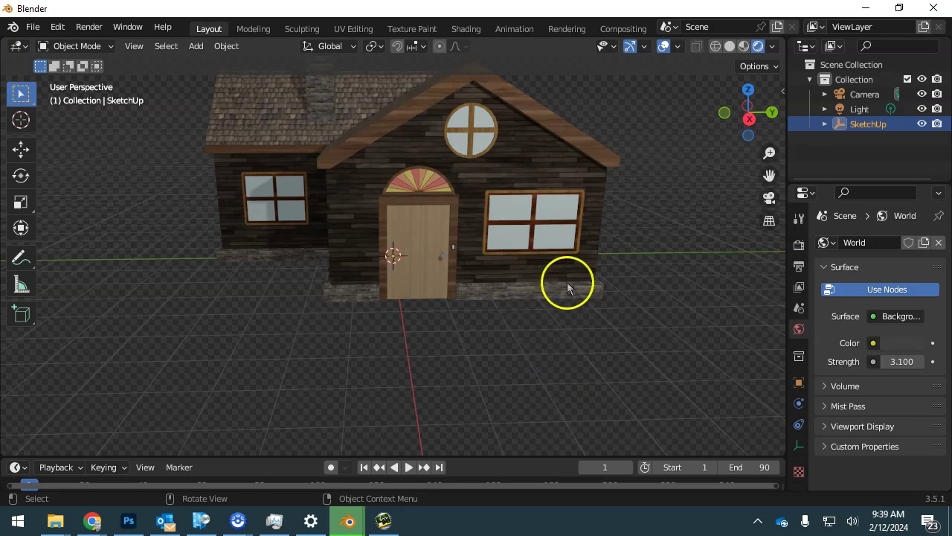
- Start saving the scene under a new name and browse to the Blender folder inside the 240108 3D Modeling Project Folder
click(32, 27)
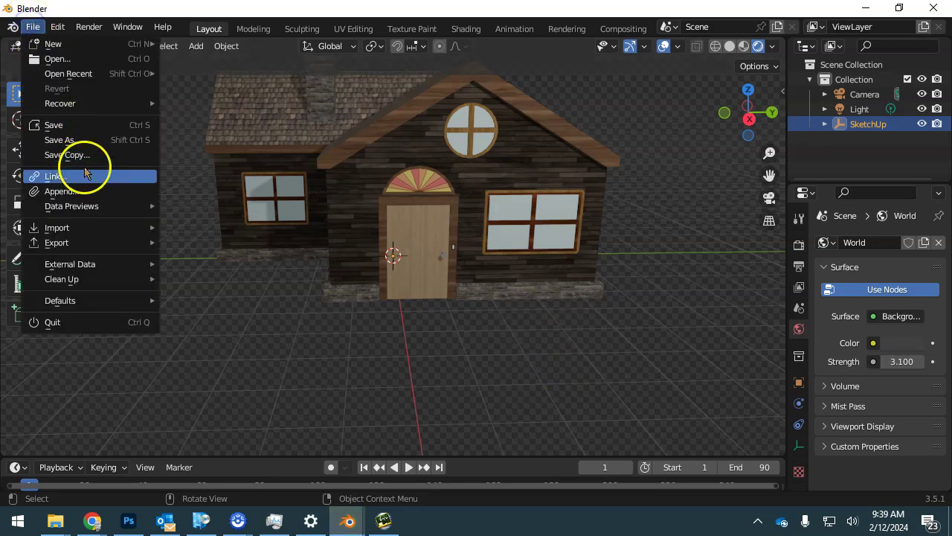
click(76, 141)
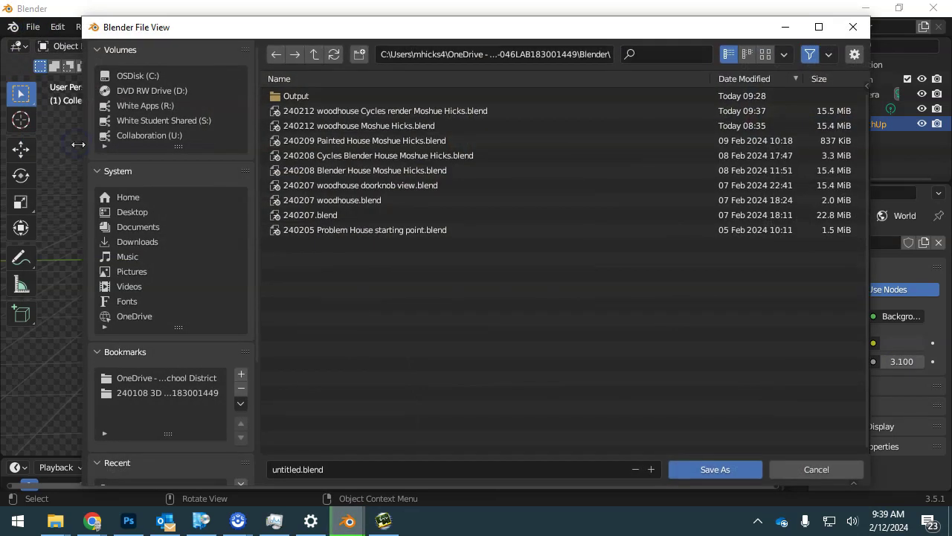
click(168, 377)
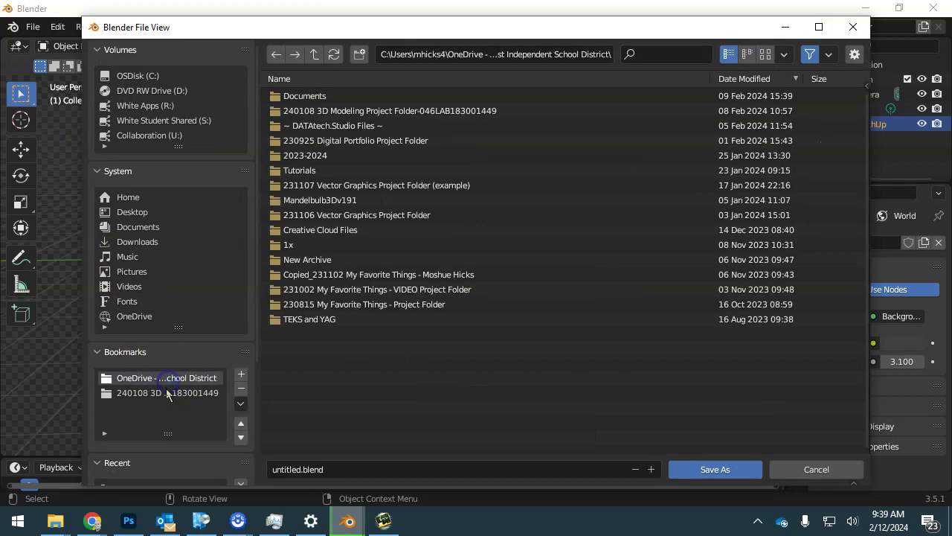
double_click(326, 110)
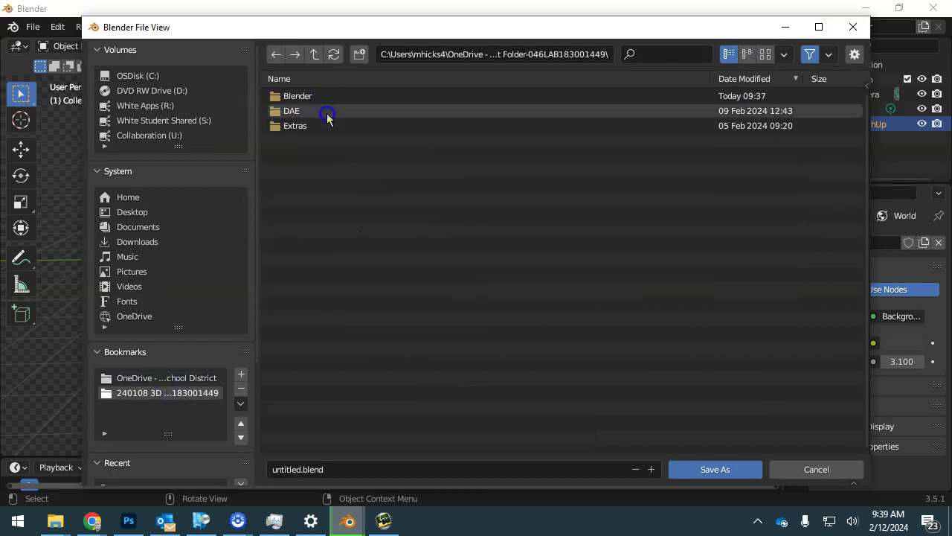
double_click(316, 94)
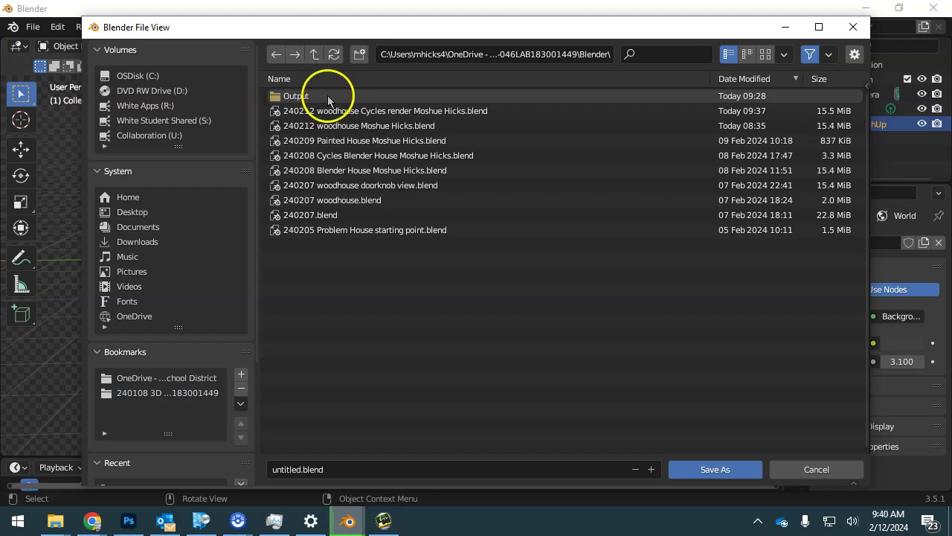
- Name the file 240212 Wooden House followed by the author's full name, dismiss the mail notification, and save it
click(327, 467)
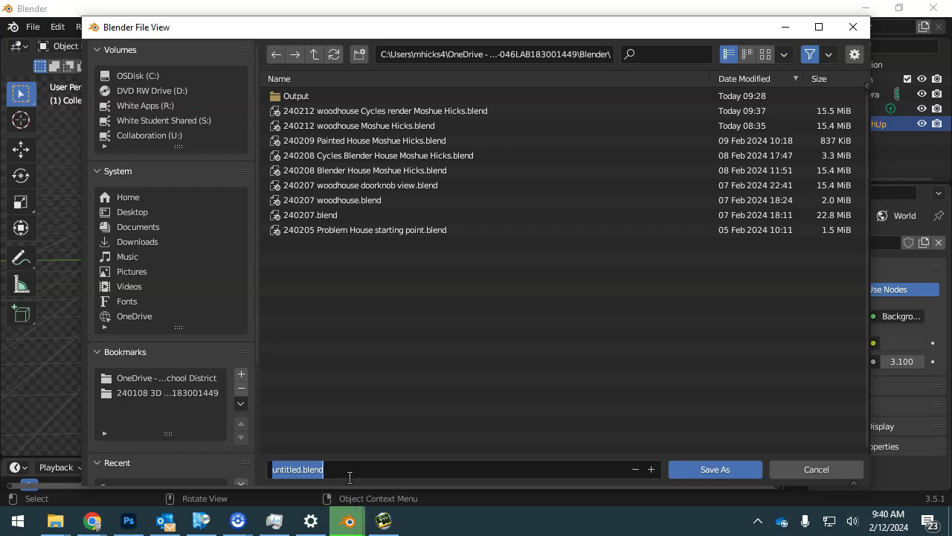
text(240212)
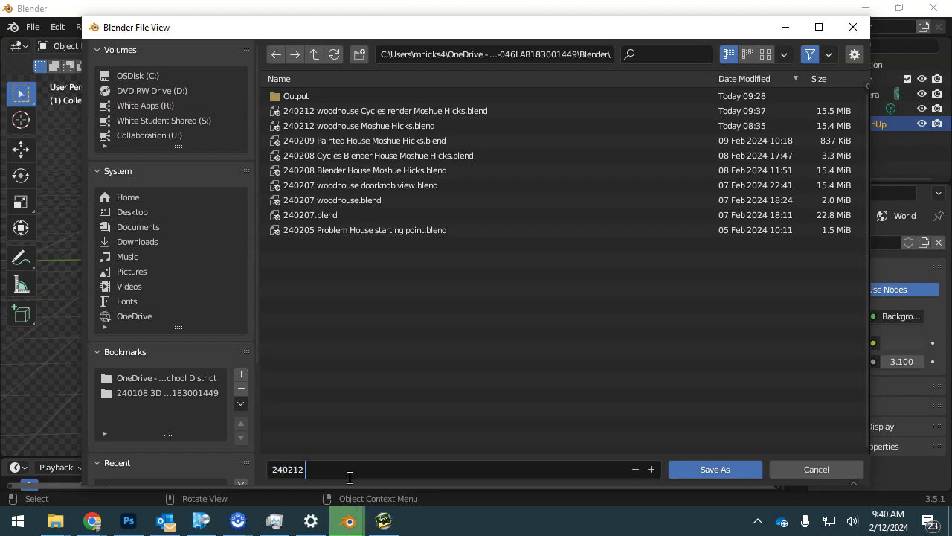
text( Wooden House)
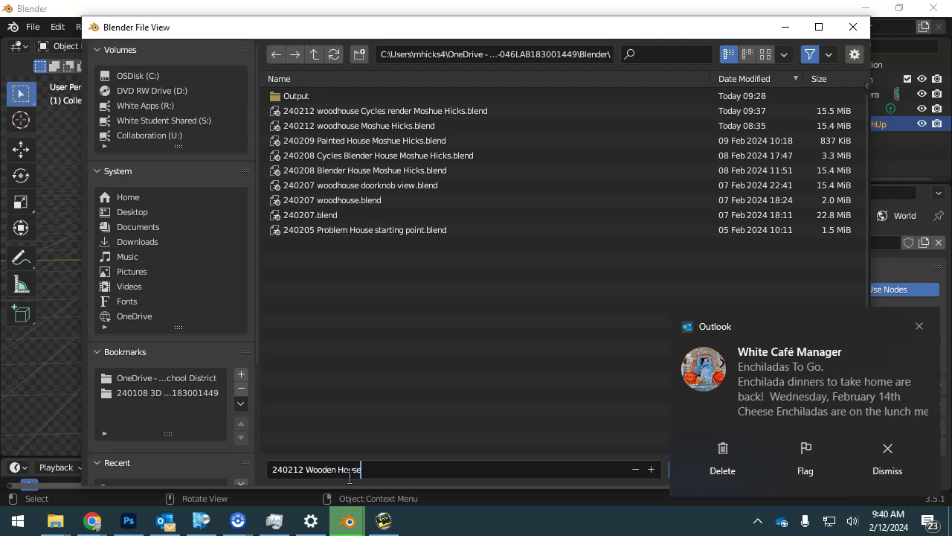
click(919, 326)
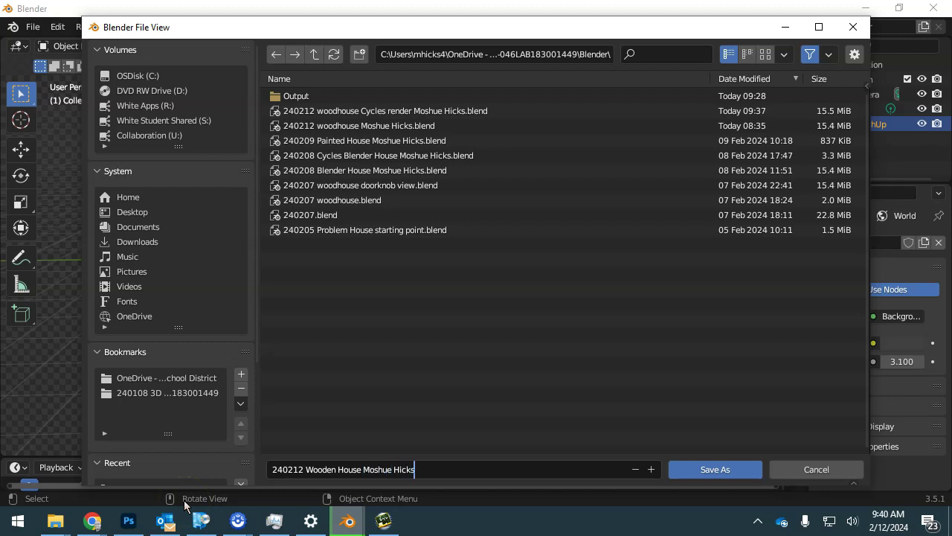
click(744, 471)
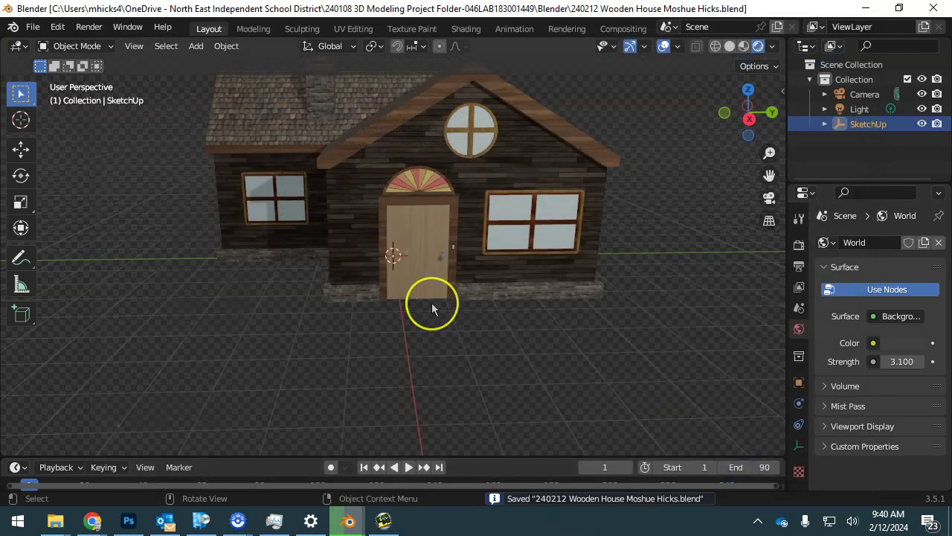
- Set the camera's Z location to 4.786 m to frame the house in camera view, and check it with a test render
key(KP_0)
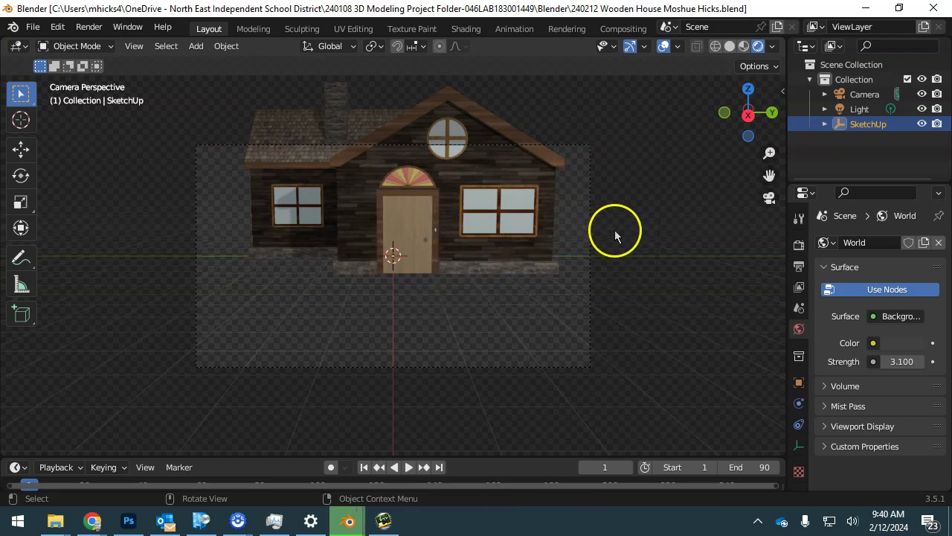
click(866, 94)
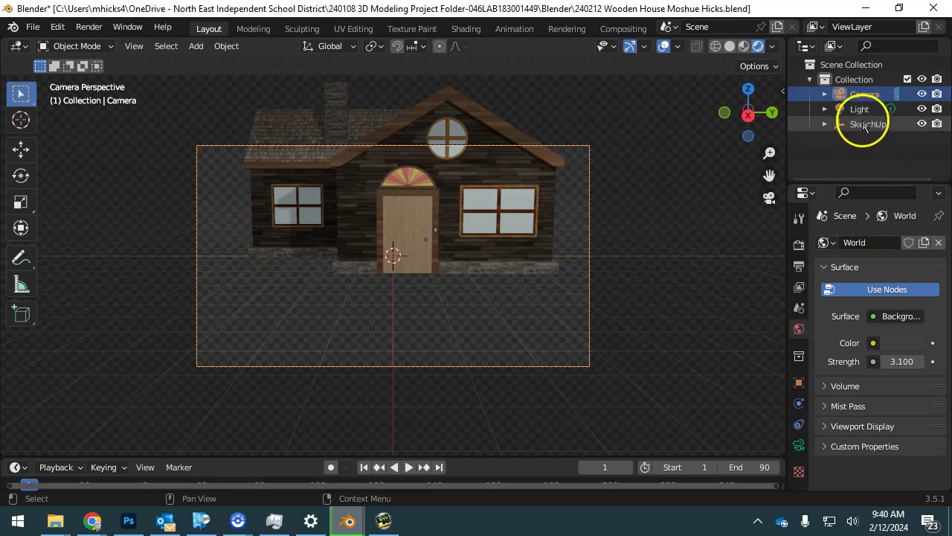
click(799, 383)
drag(886, 319, 456, 411)
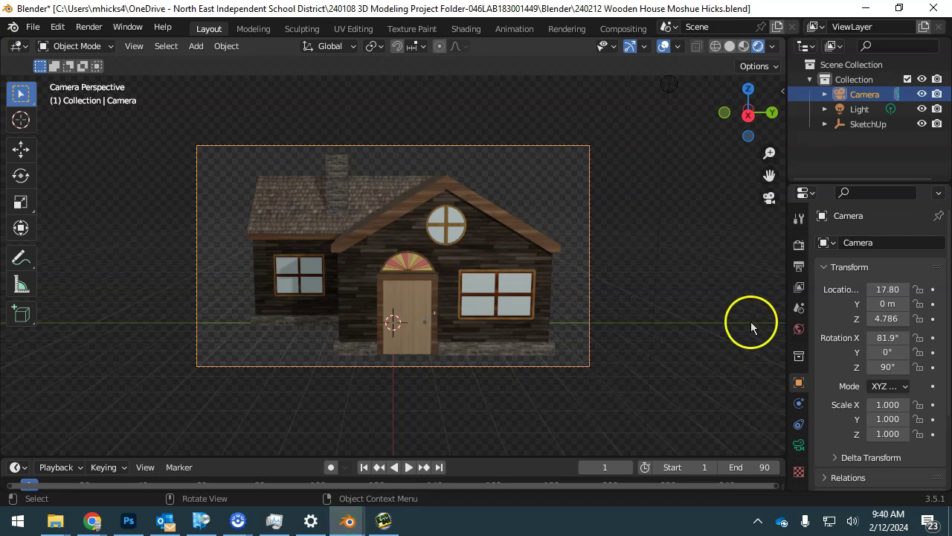
key(F12)
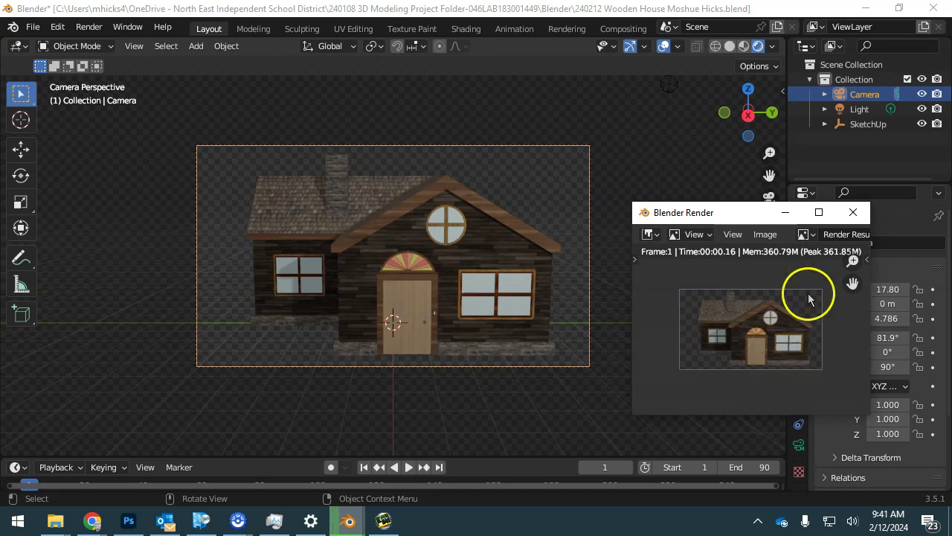
click(850, 216)
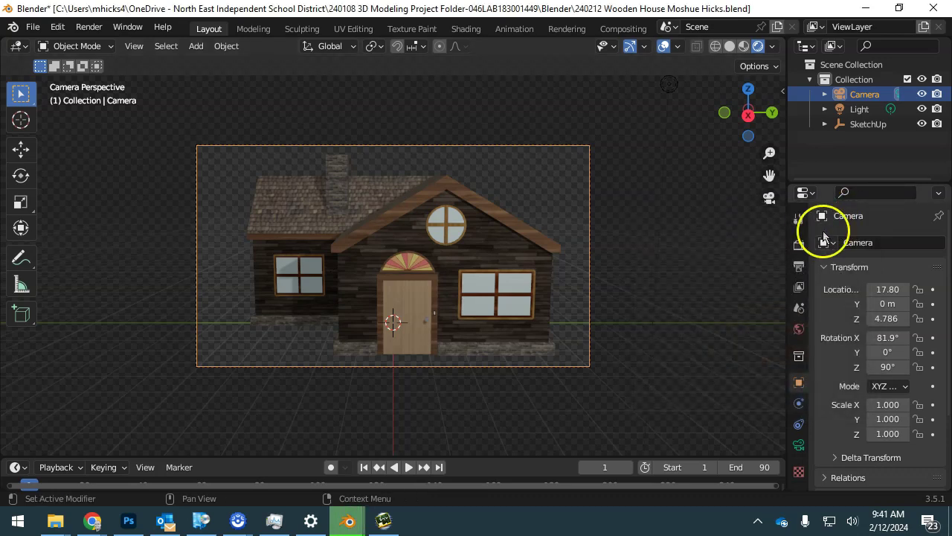
- Set the output resolution scale to 100% and re-render the frame to inspect the whole house
click(798, 268)
click(904, 291)
text(100)
click(531, 291)
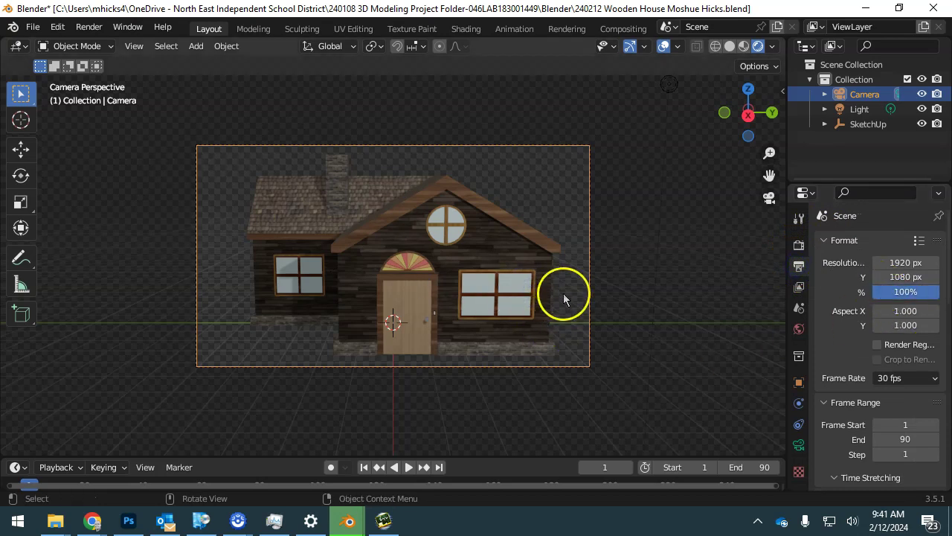
key(F12)
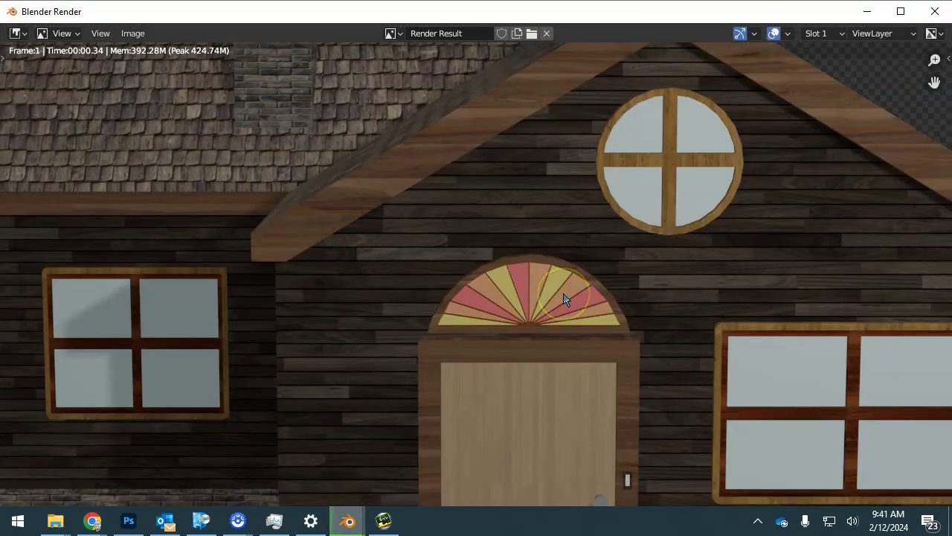
scroll(528, 301, down, 1)
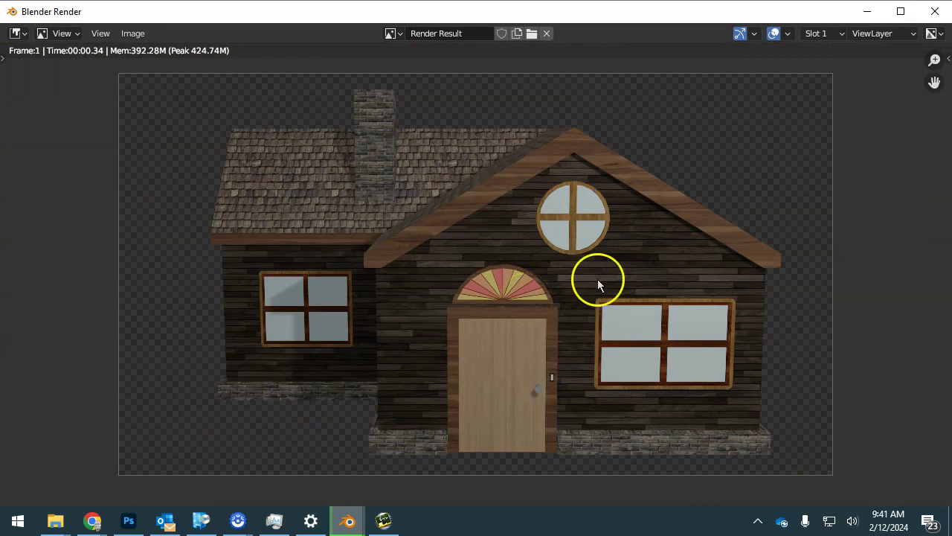
click(935, 15)
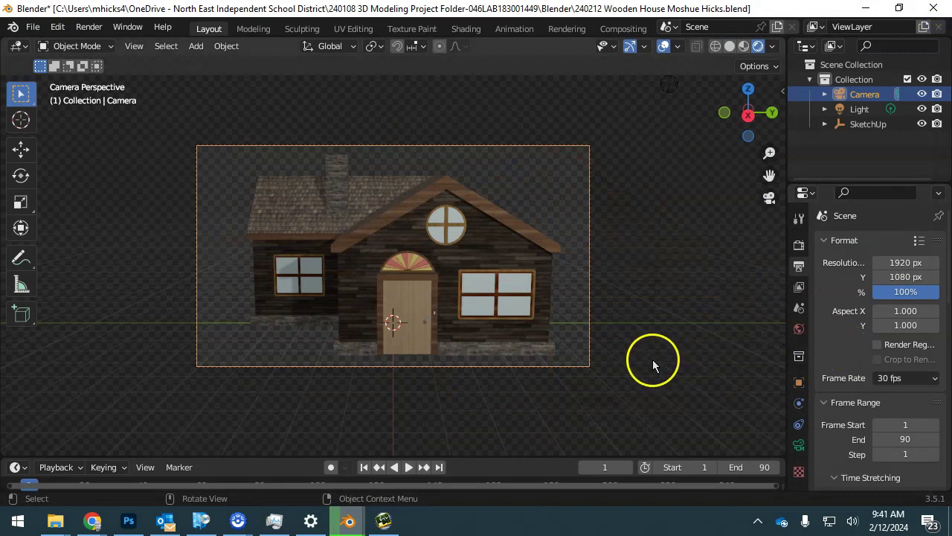
- Enlarge the timeline, fit its range to about 100 frames, and check the last and first frames of the animation
drag(540, 457, 554, 417)
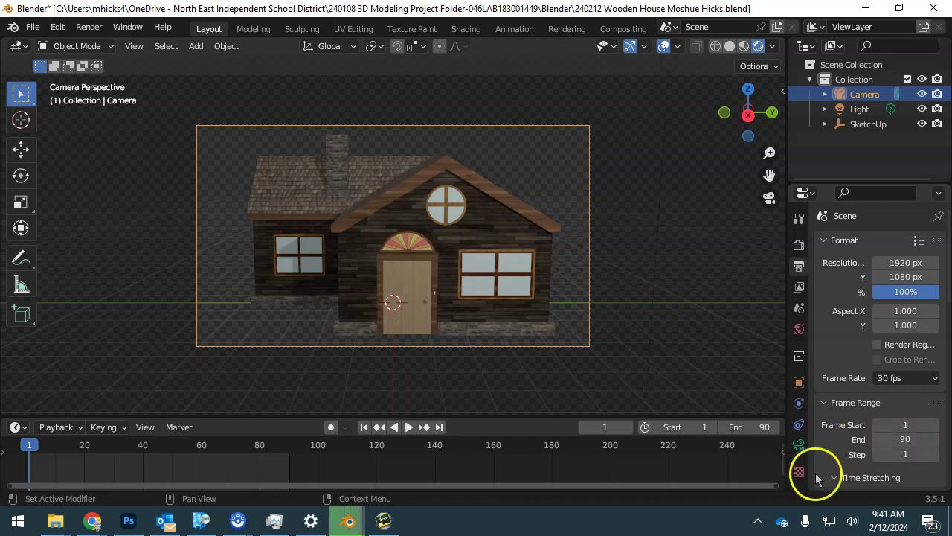
drag(778, 489, 318, 482)
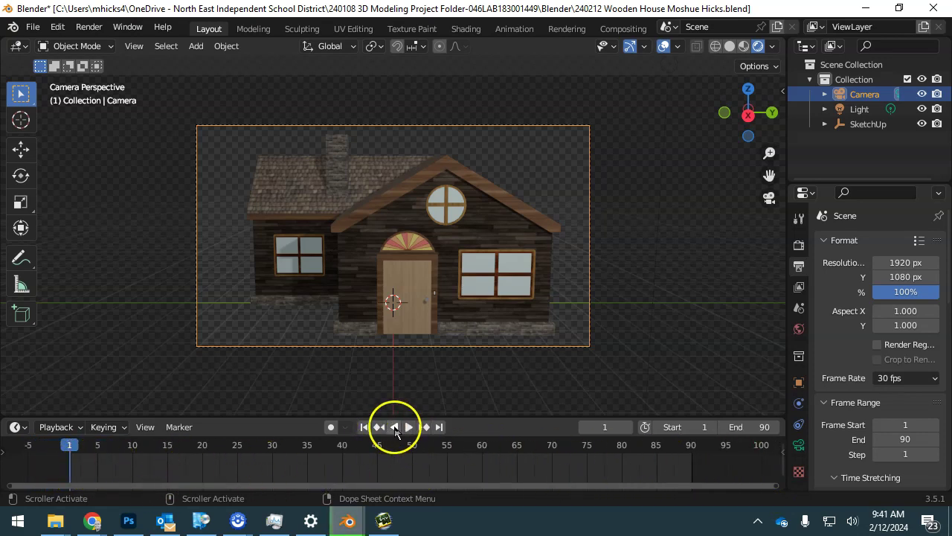
click(439, 428)
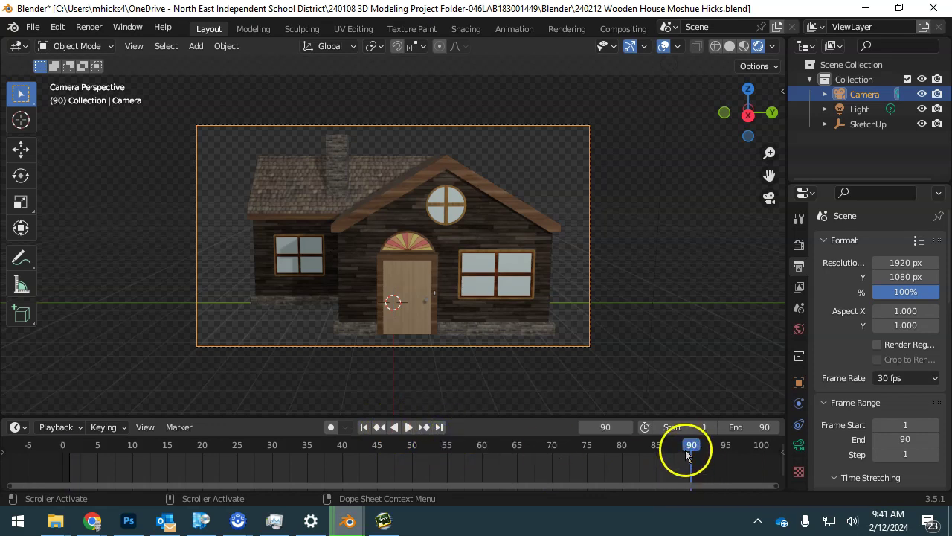
click(364, 428)
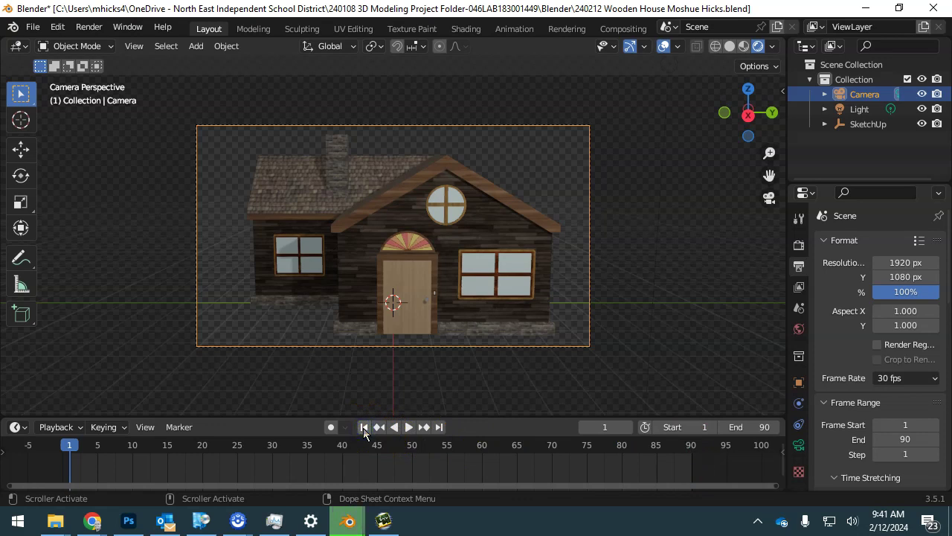
- Select the SketchUp house object, show its object transform properties, and widen the area for full field labels
click(866, 125)
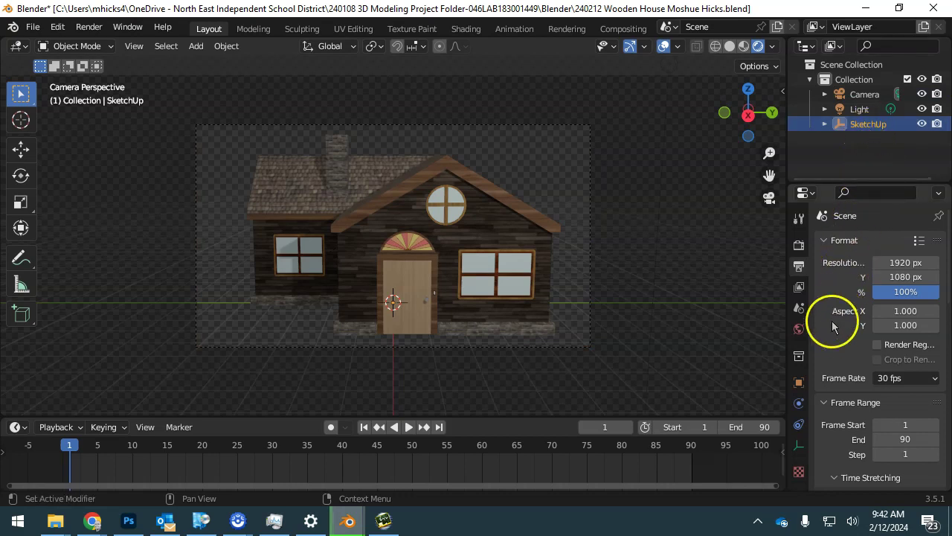
click(799, 383)
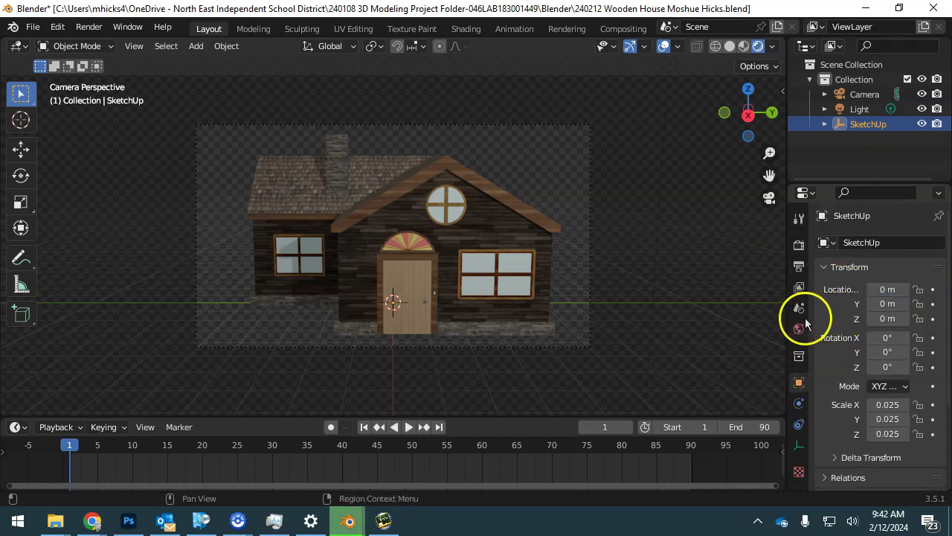
drag(810, 318, 797, 318)
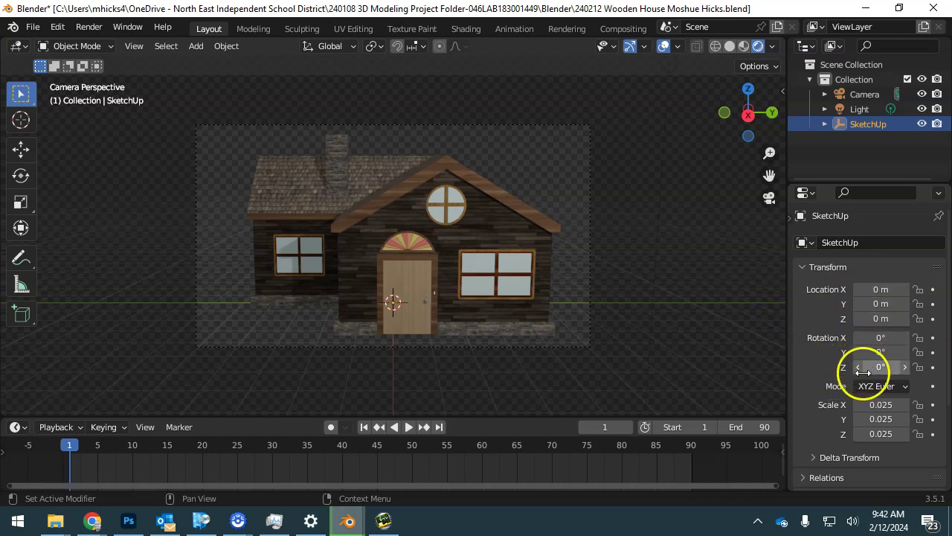
- Try rotating the house to -53.4° about Z and reset the rotation to 0°
drag(867, 370, 427, 404)
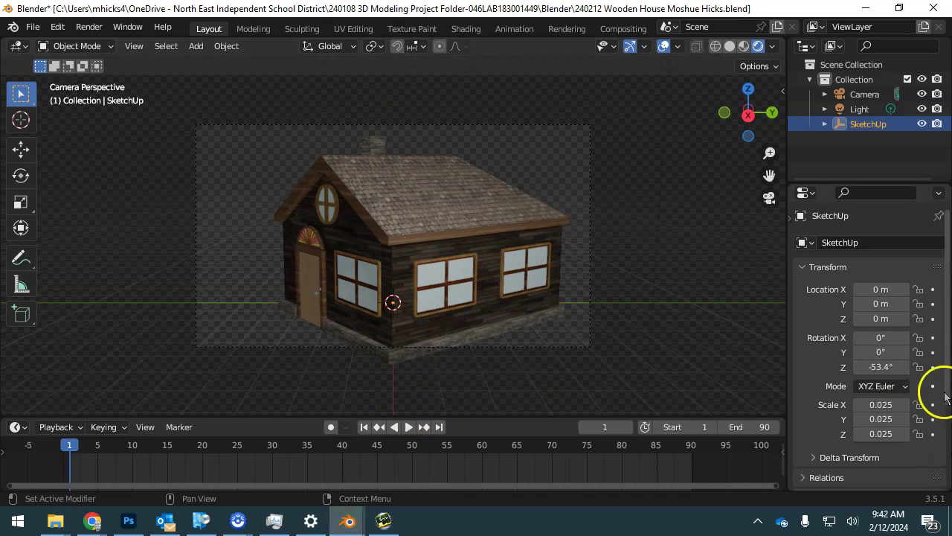
click(886, 368)
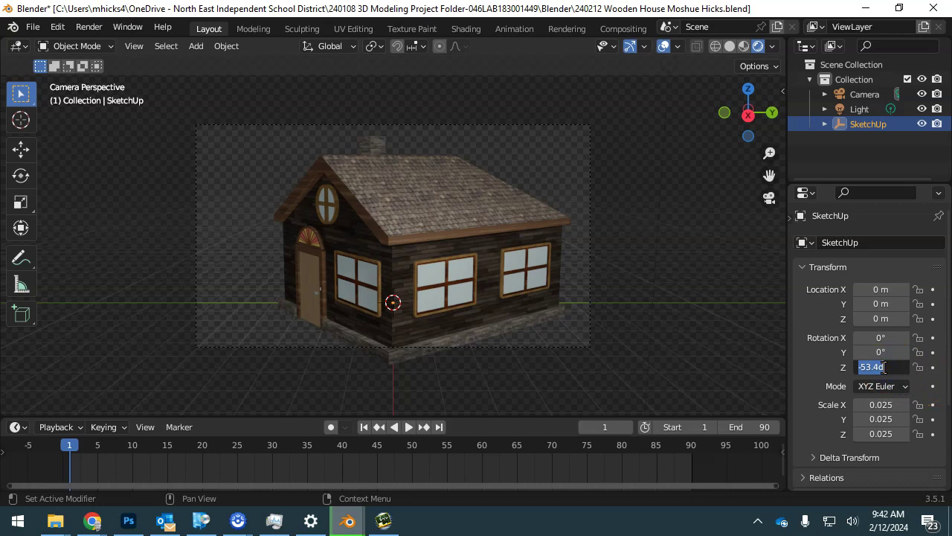
key(Return)
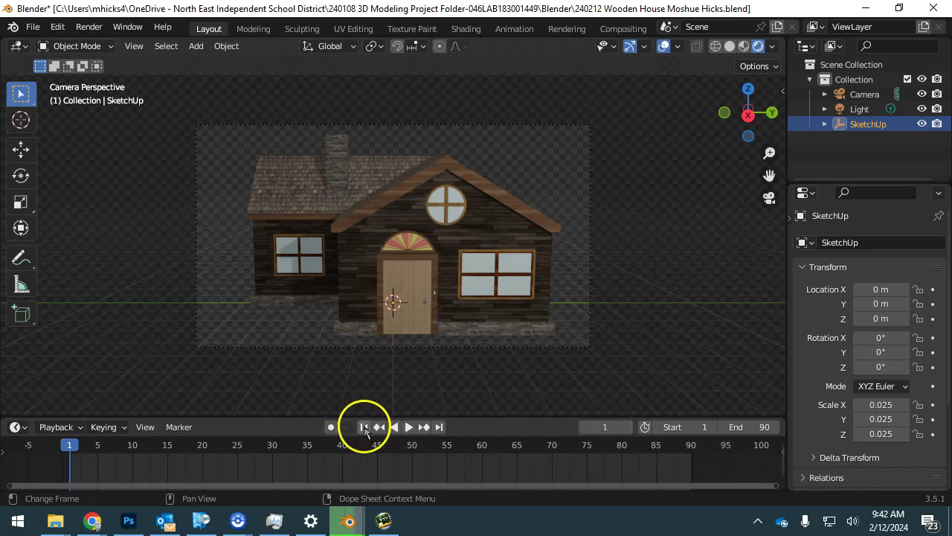
- Insert single keyframes for the house's Z rotation: 0° at frame 1 and 360° at frame 90
right_click(881, 369)
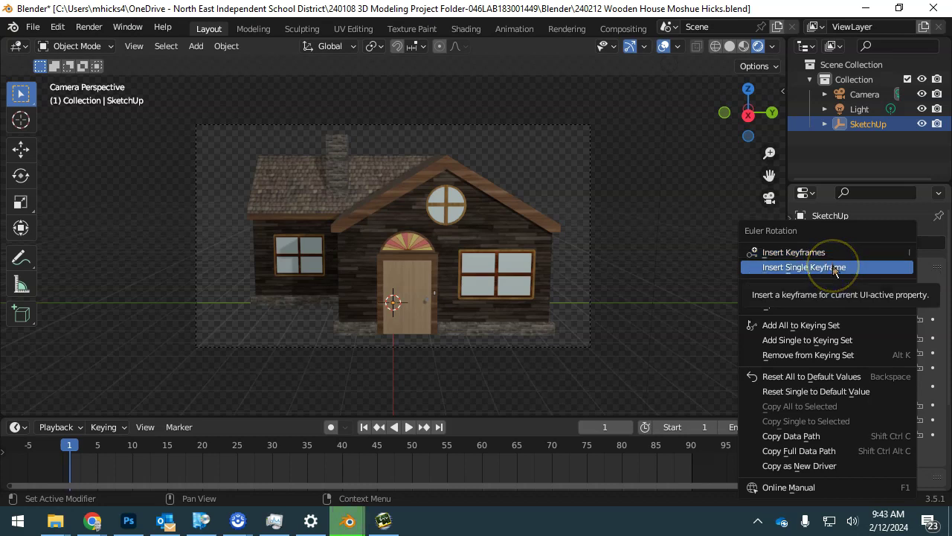
click(933, 368)
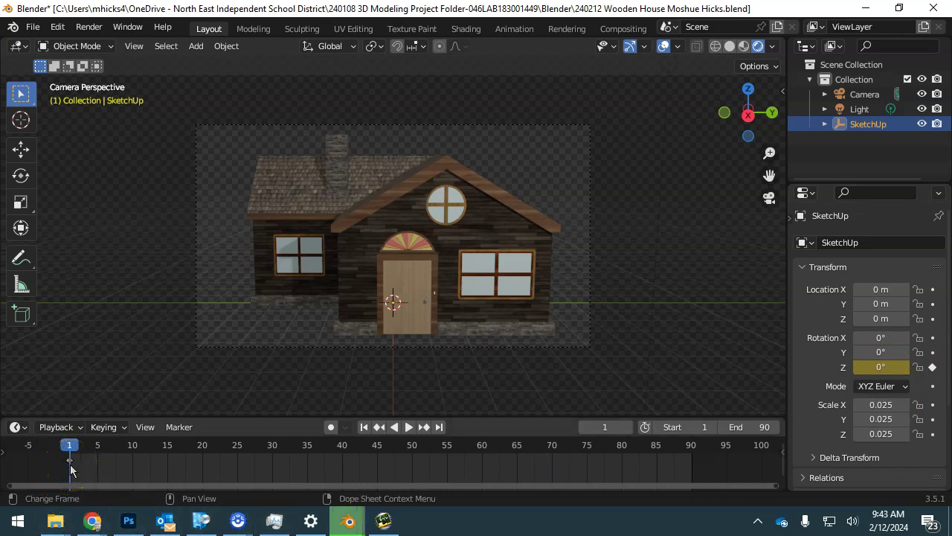
click(439, 427)
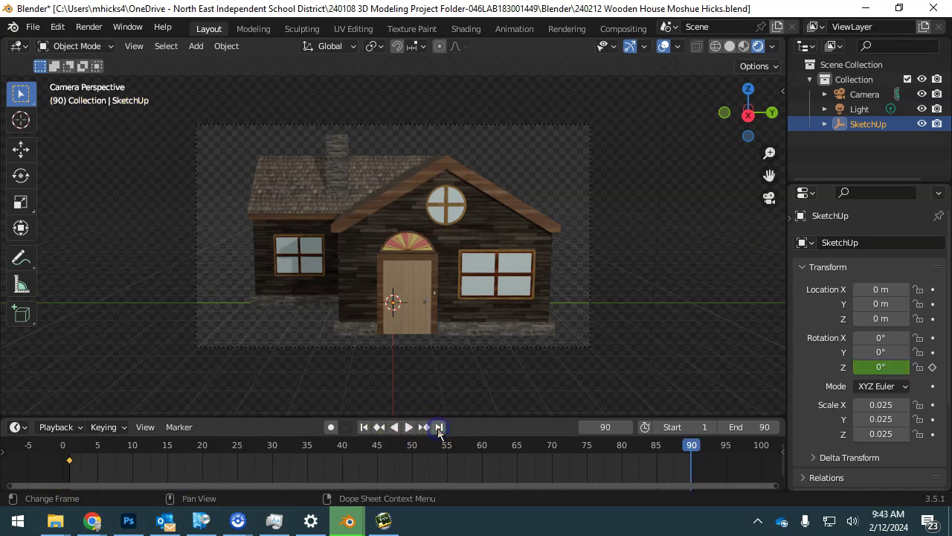
click(883, 366)
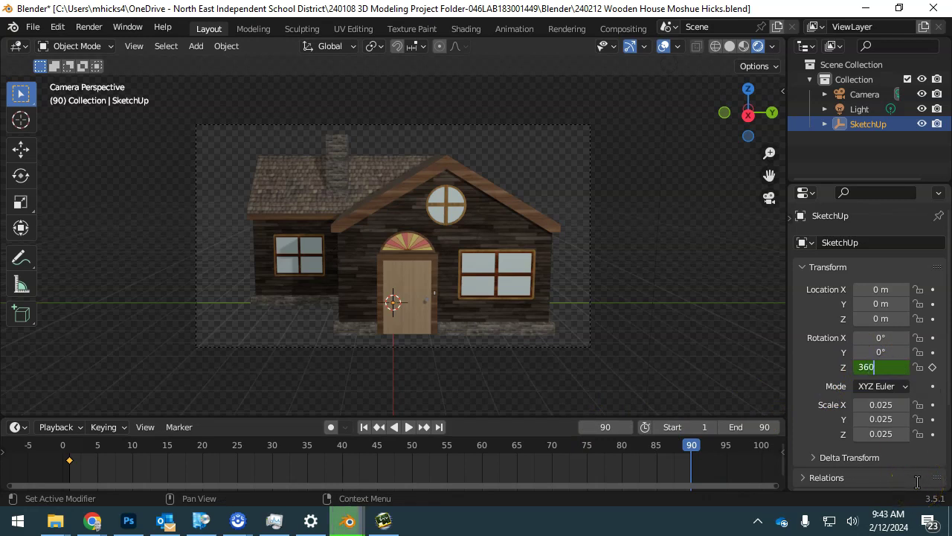
key(Return)
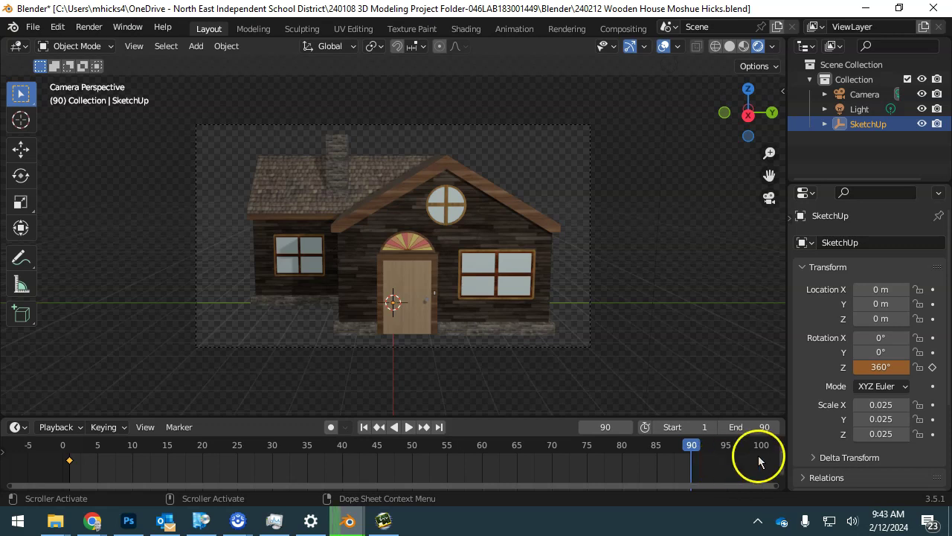
right_click(933, 369)
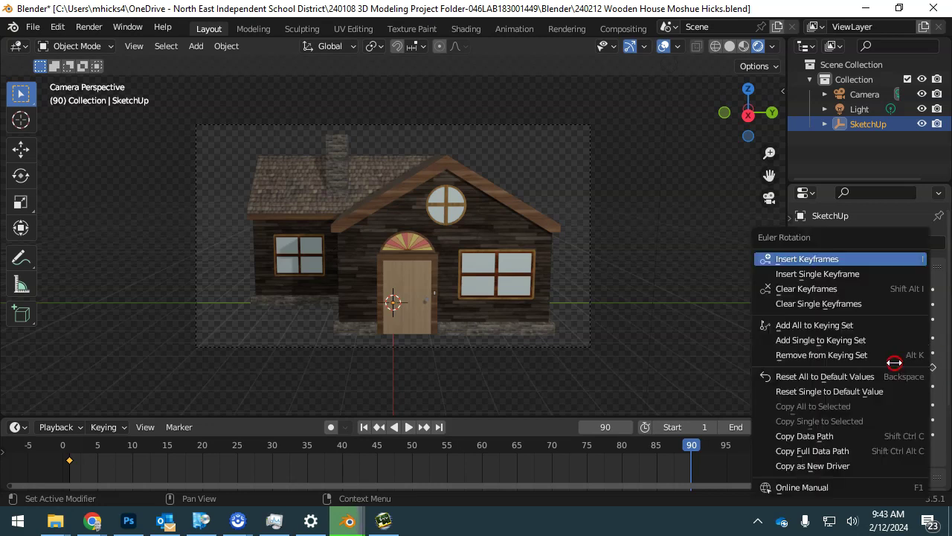
click(855, 275)
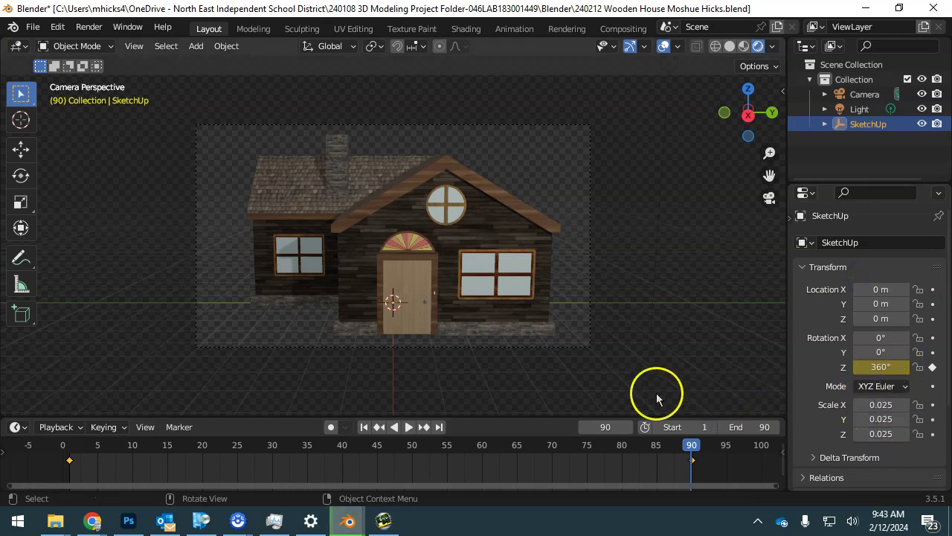
- Play the house rotation forward and in reverse, and scrub to frame 69 to check whether the house fits the camera frame
click(409, 428)
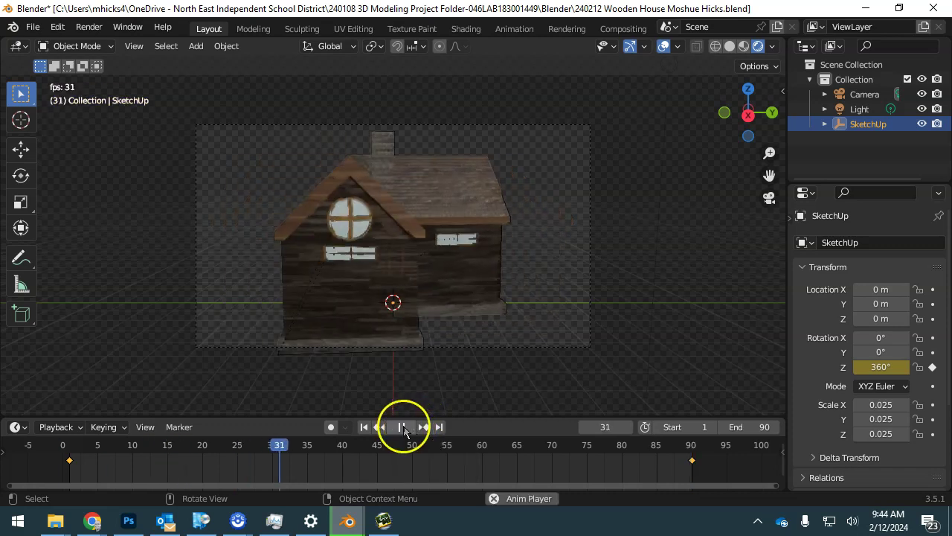
click(405, 428)
click(408, 429)
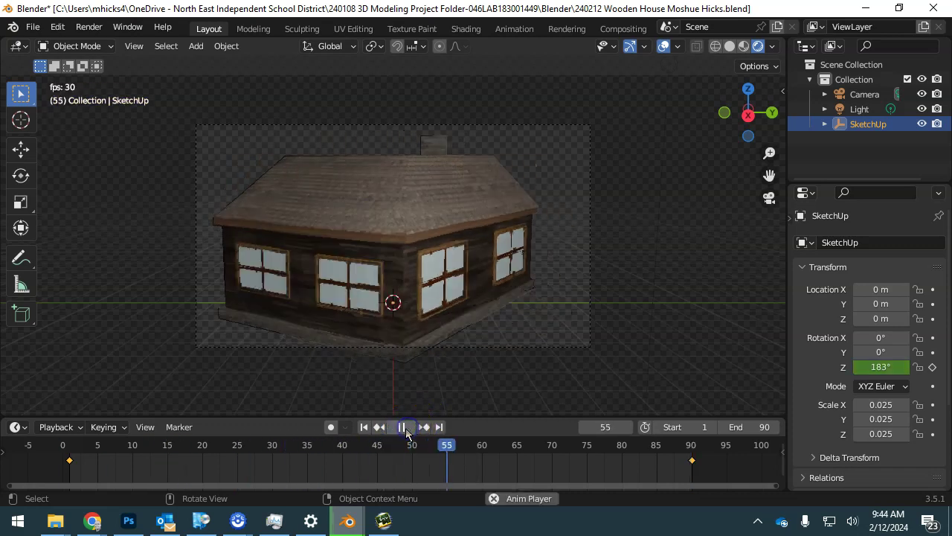
click(394, 428)
click(395, 427)
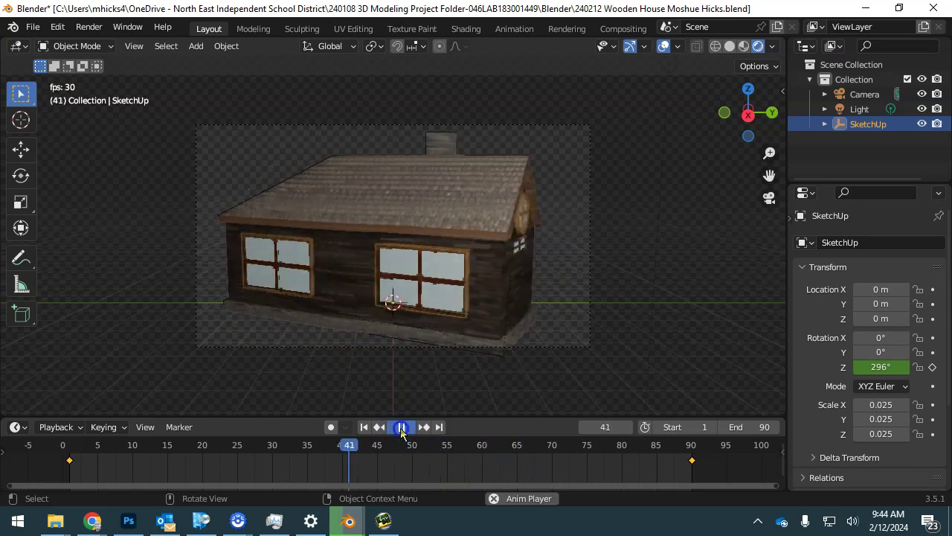
drag(343, 446, 546, 455)
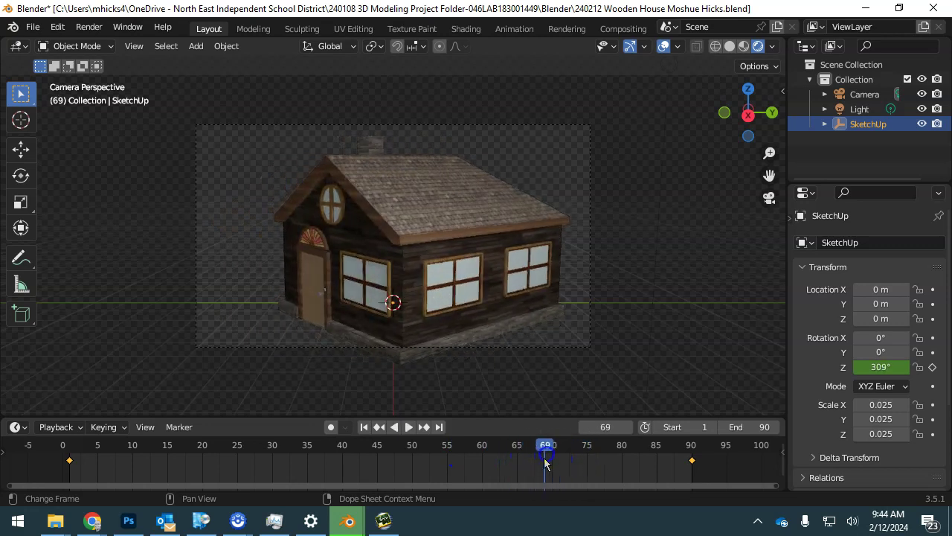
- Select the camera and move it back from the house to an X location of 19.987 m
click(862, 94)
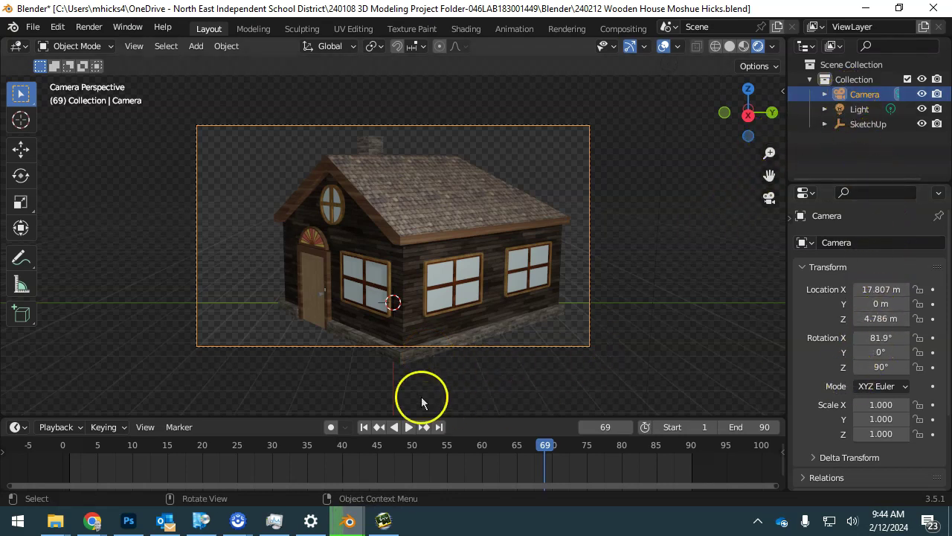
scroll(436, 325, up, 1)
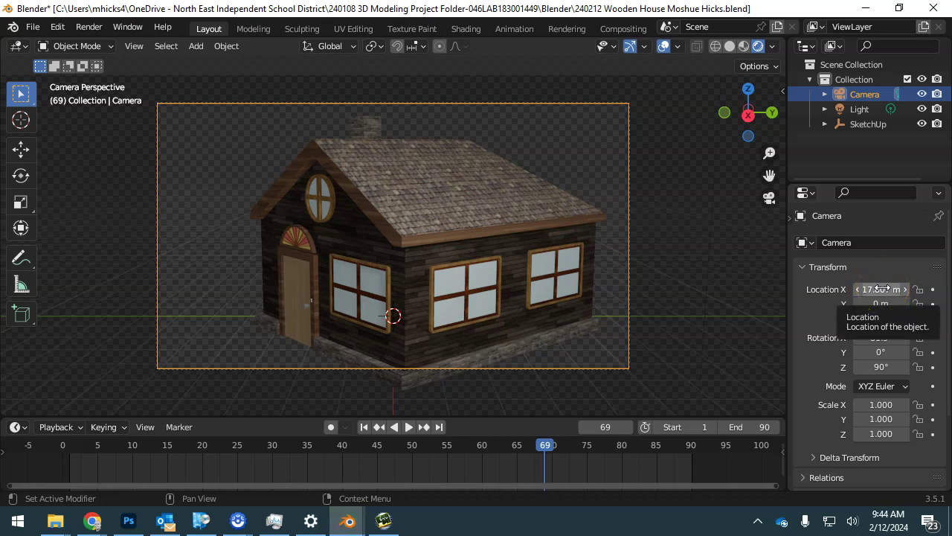
drag(878, 288, 564, 250)
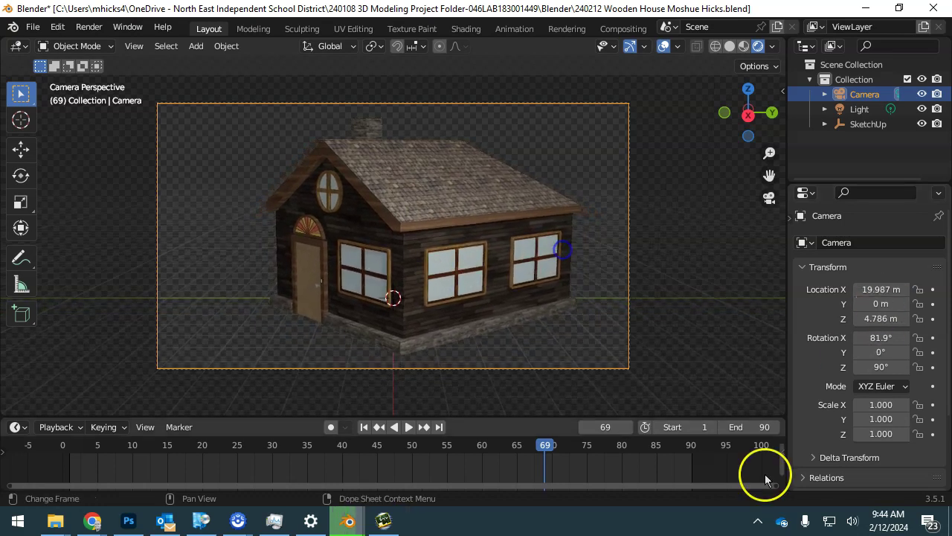